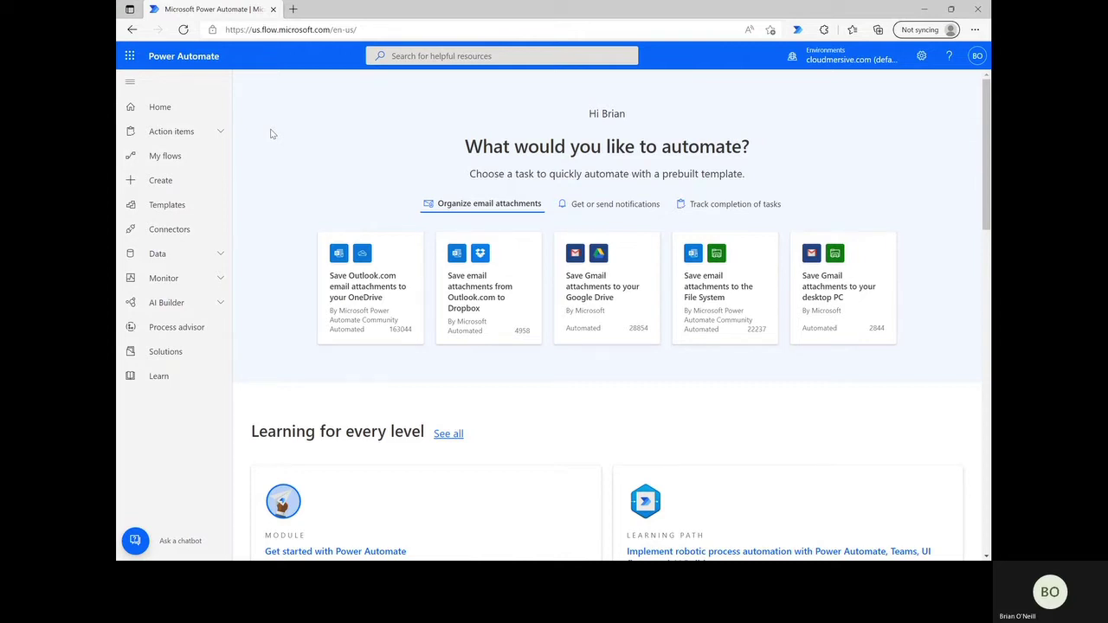
Step: Create an instant cloud flow named 'replace text' triggered by 'Manually trigger a flow'
left_click(204, 180)
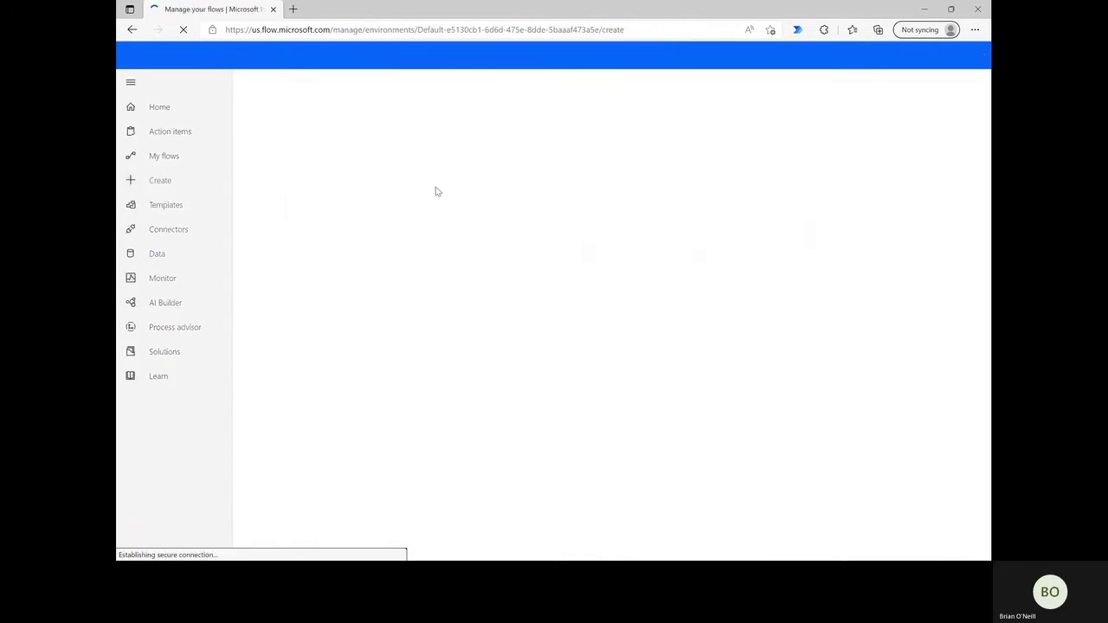
left_click(464, 194)
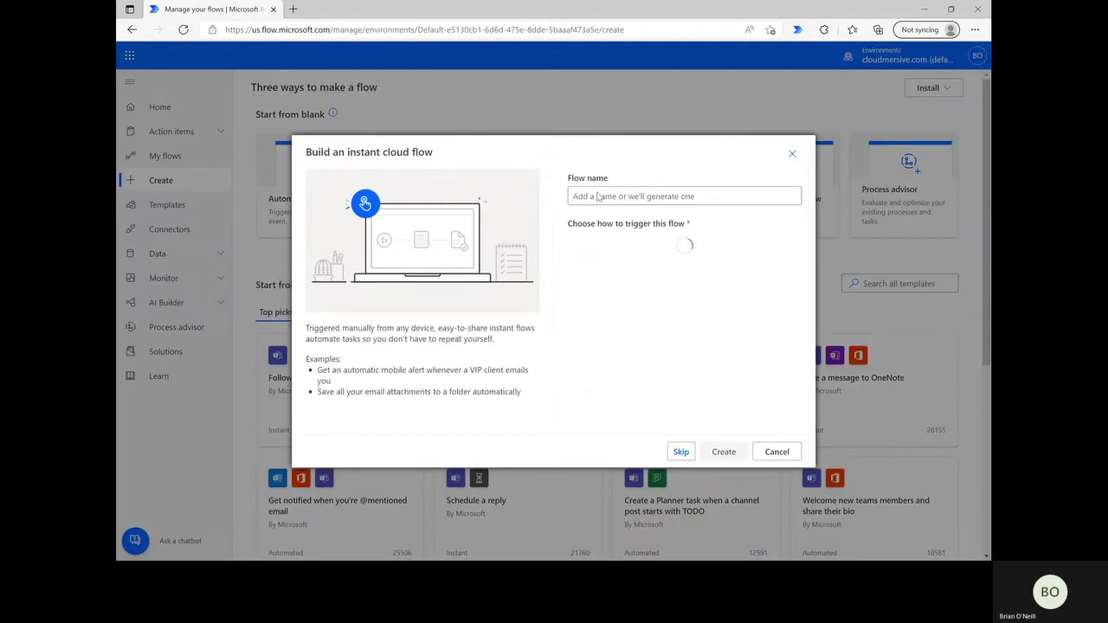
type("replace text")
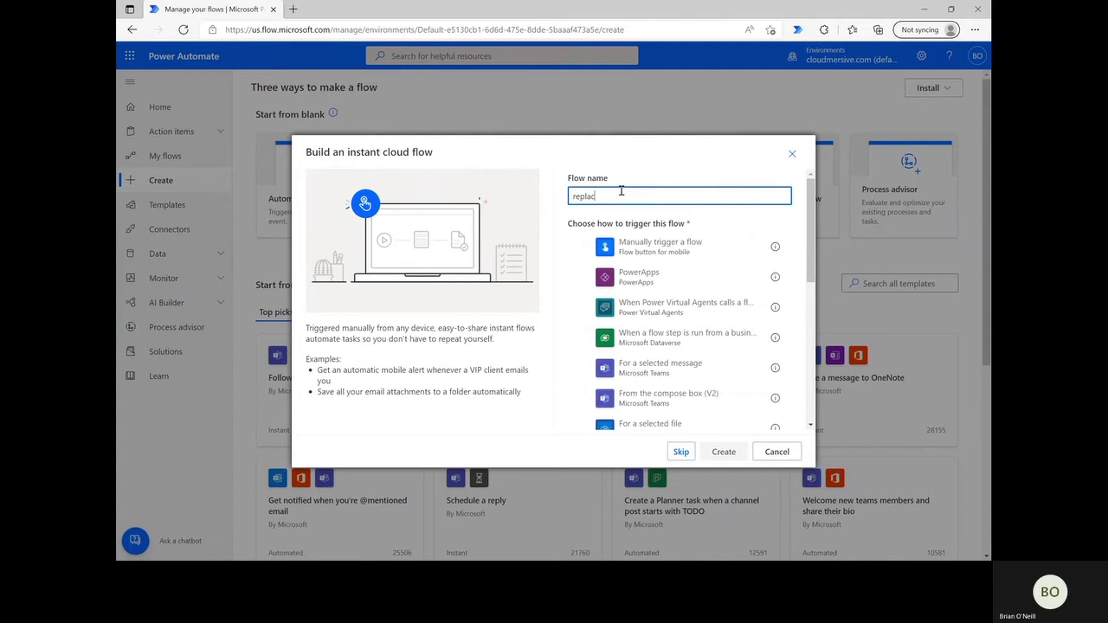
left_click(655, 250)
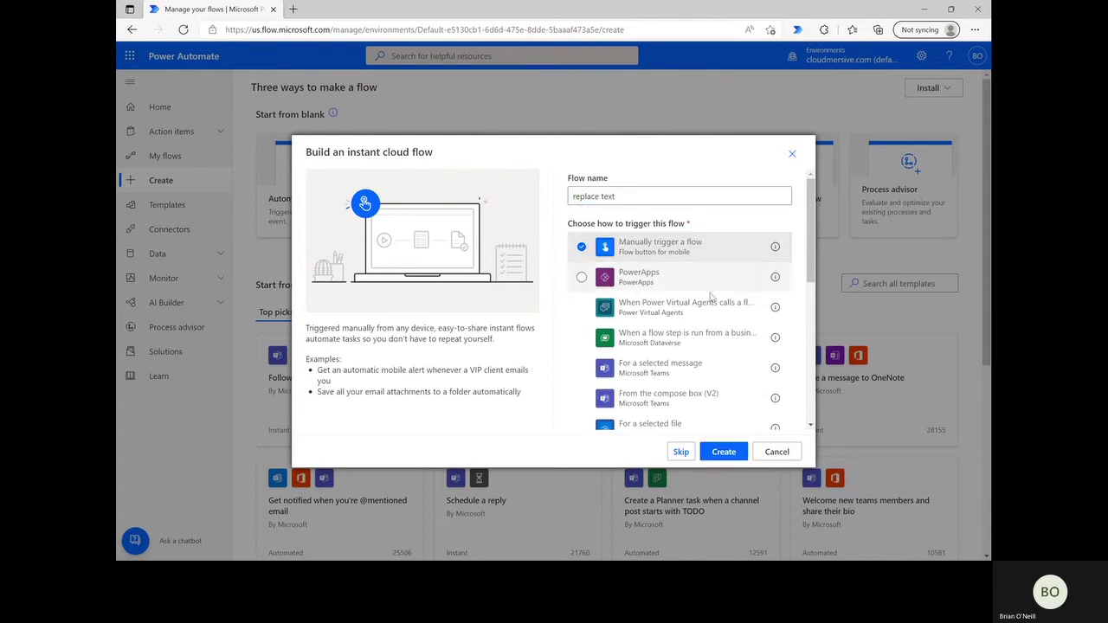
left_click(728, 458)
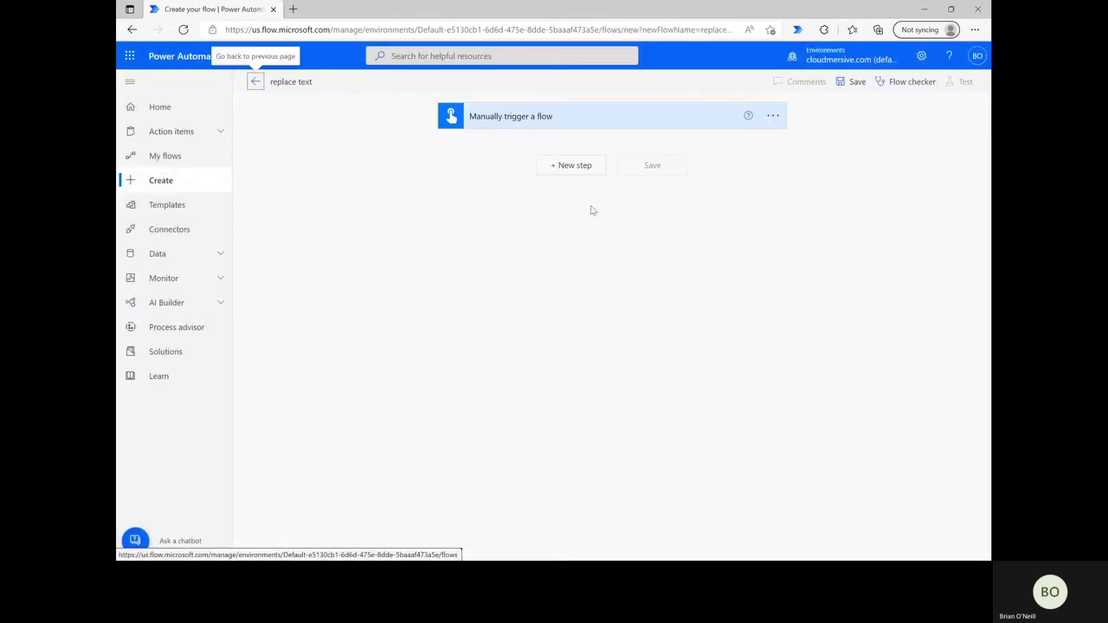
Step: Add a SharePoint Get file content step for Content Team's Shared Documents/Power Automate Samples/Hello Everyone.txt
left_click(571, 166)
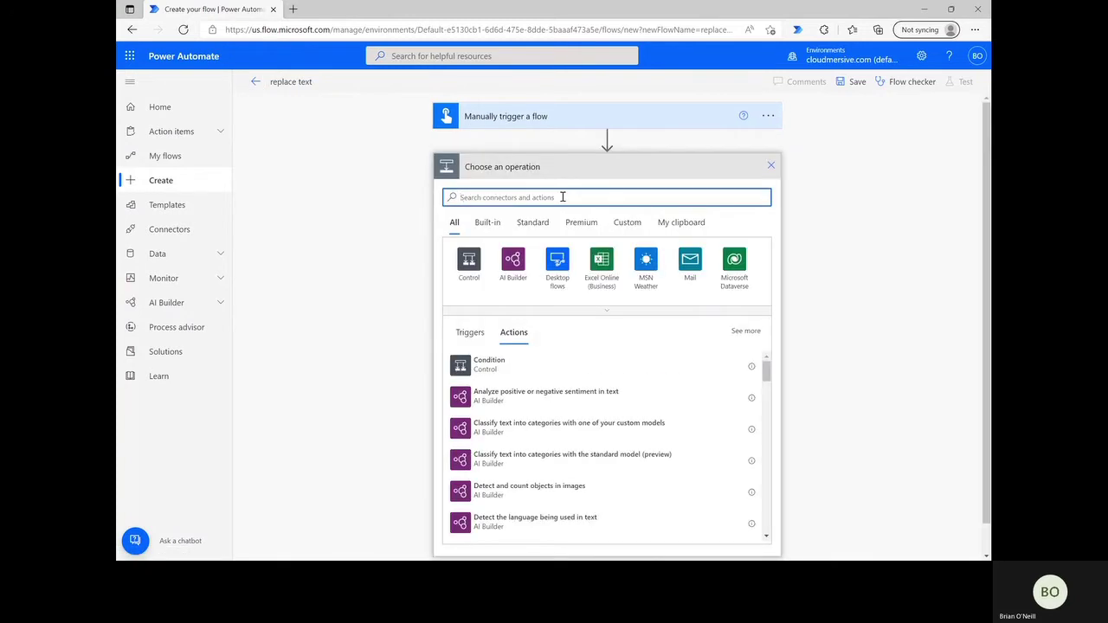
type("get file content")
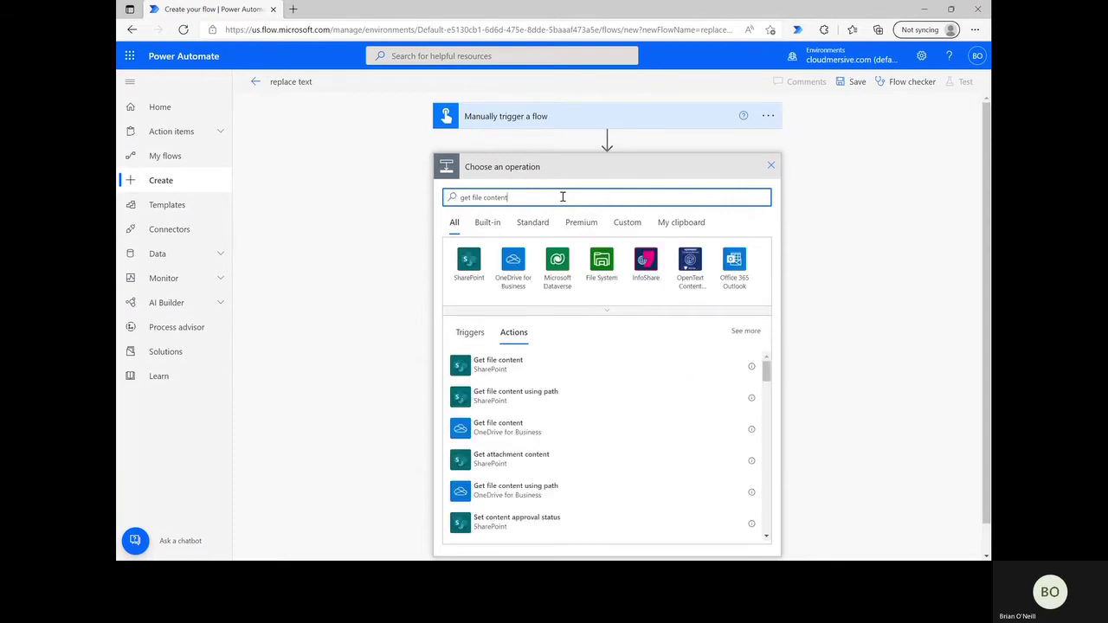
left_click(568, 370)
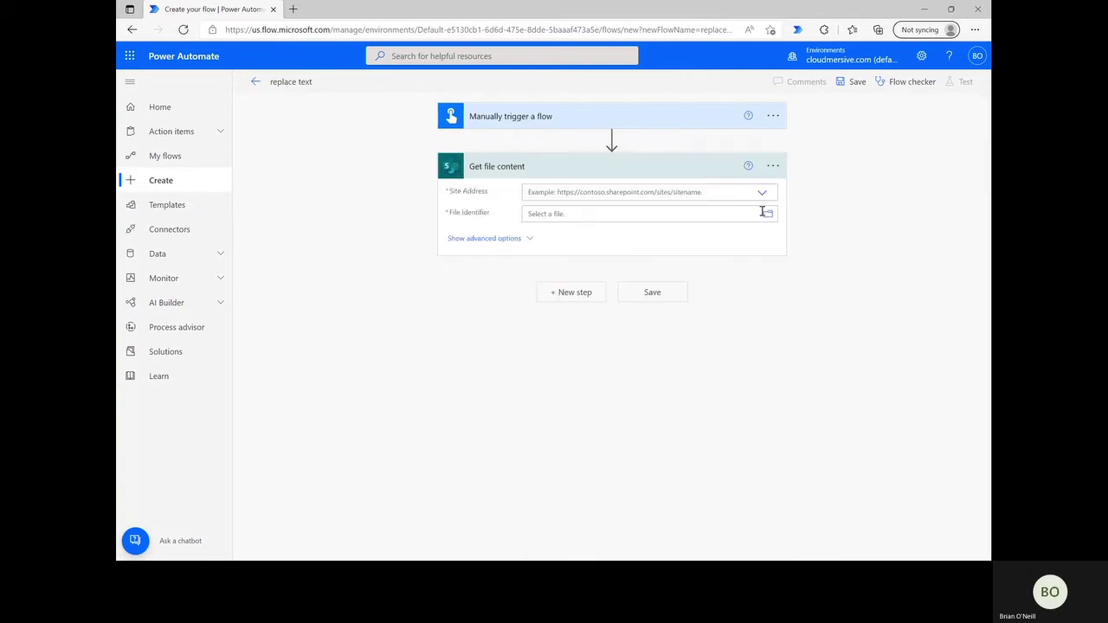
left_click(764, 193)
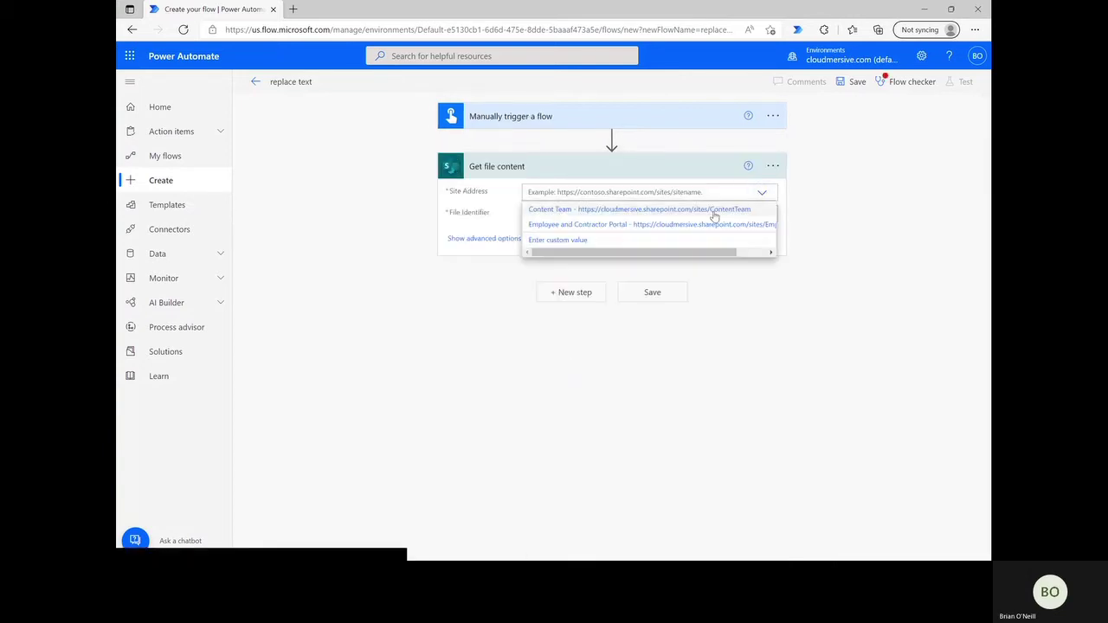
left_click(709, 212)
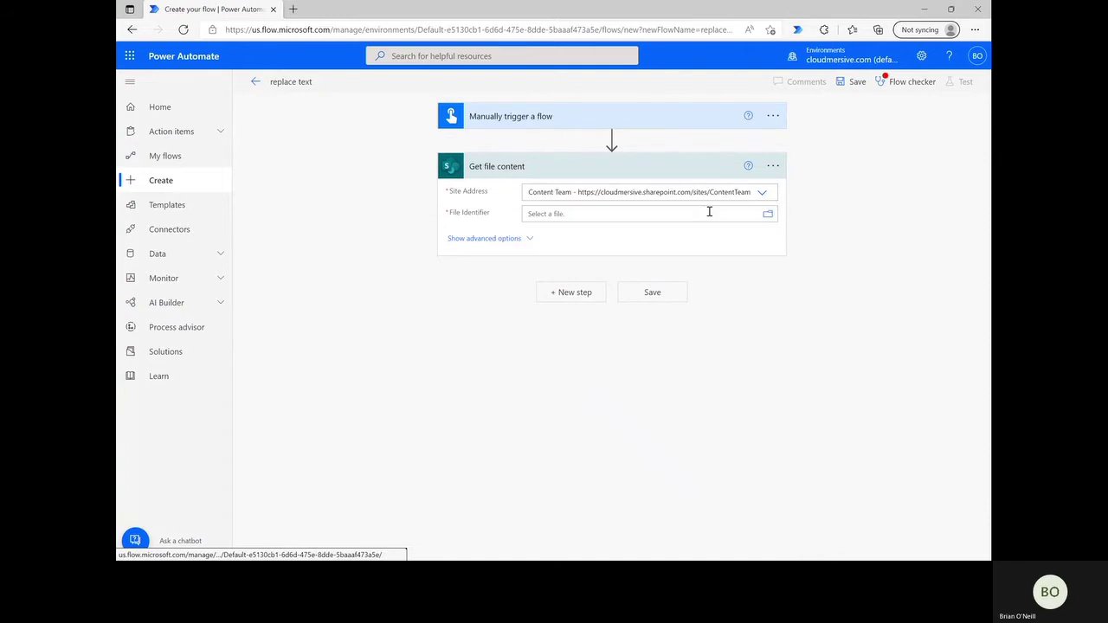
left_click(767, 213)
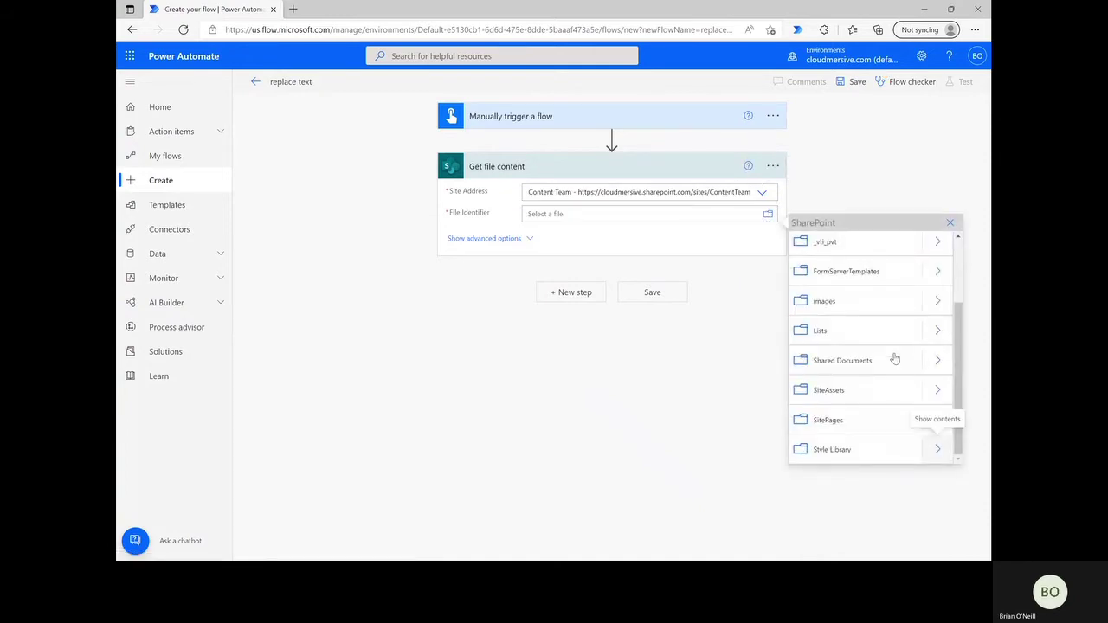
left_click(936, 364)
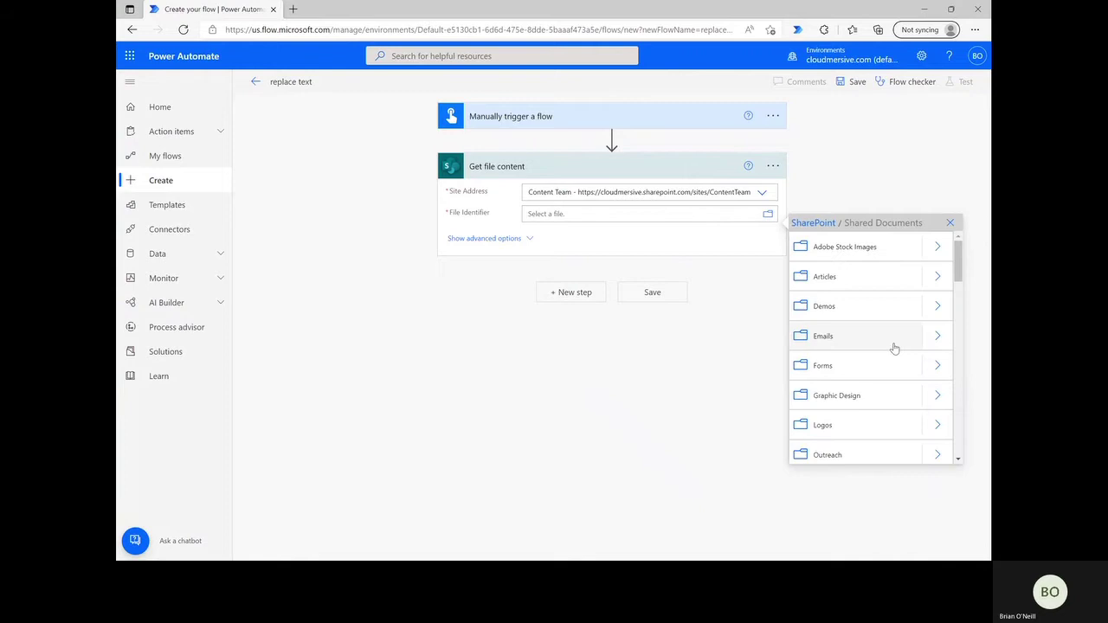
scroll(893, 348, "down", 5)
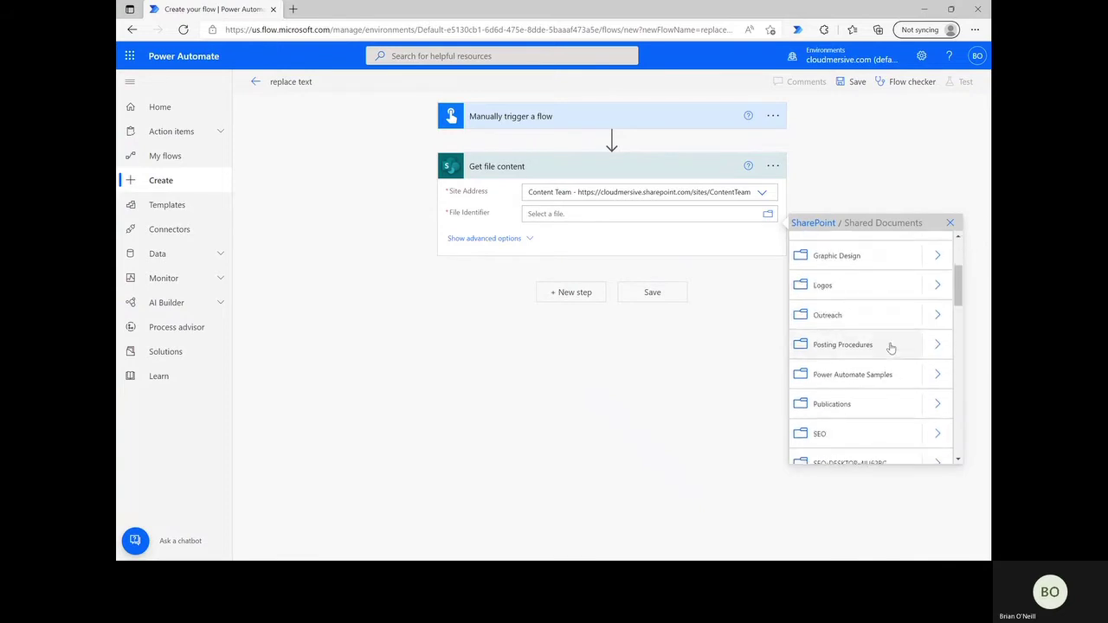
left_click(936, 374)
left_click(844, 249)
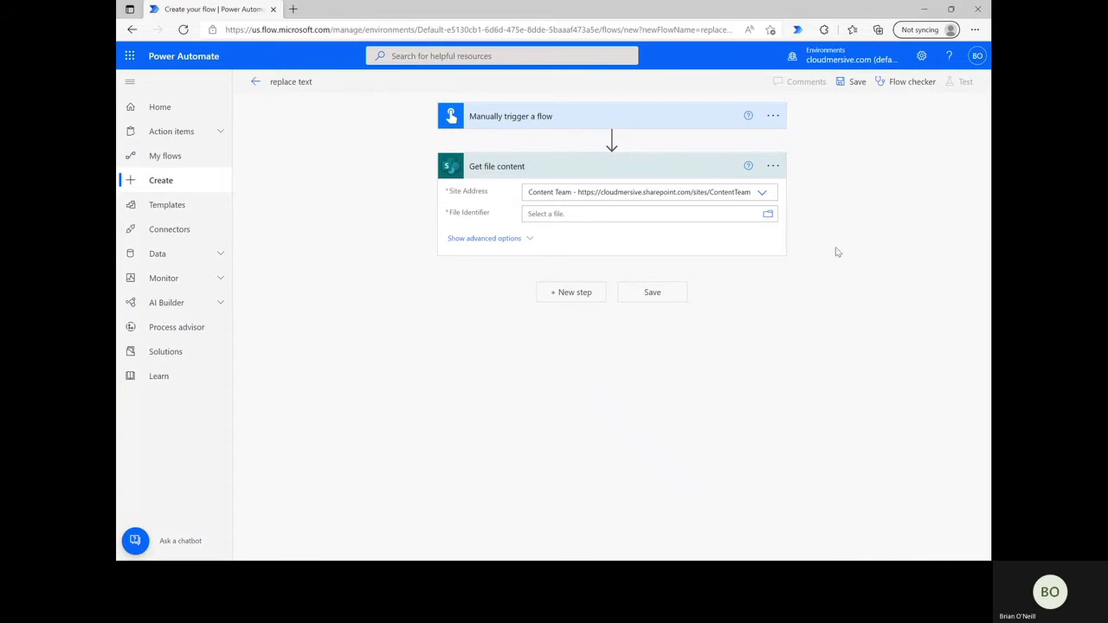
Step: Add Cloudmersive File Processing's 'Replace a string in text with another string value' action
left_click(568, 305)
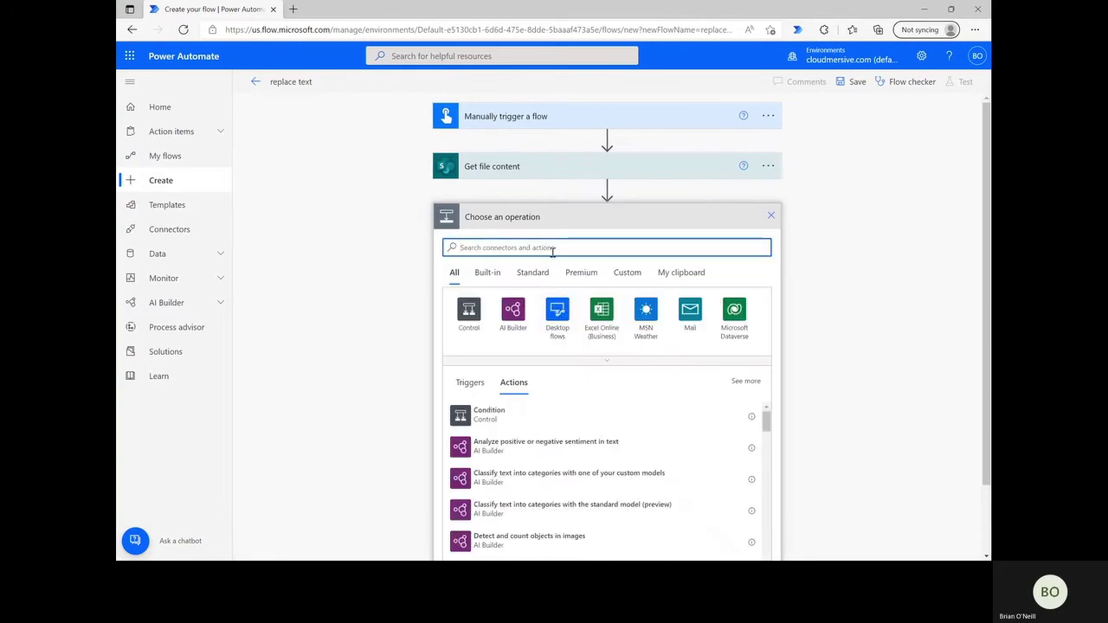
type("cloudmersive")
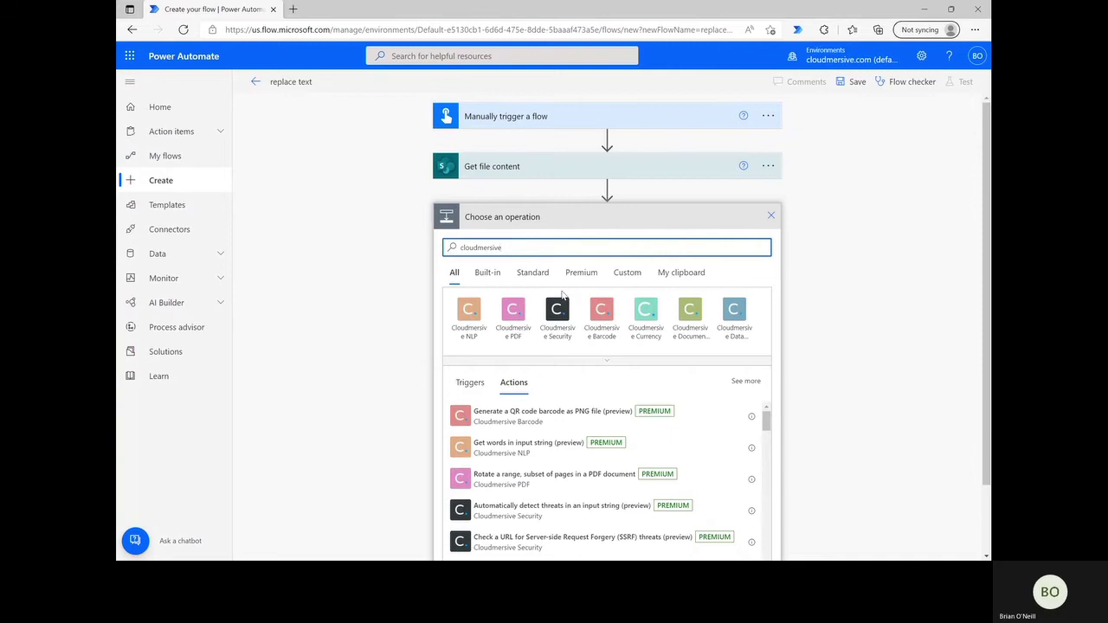
left_click(596, 367)
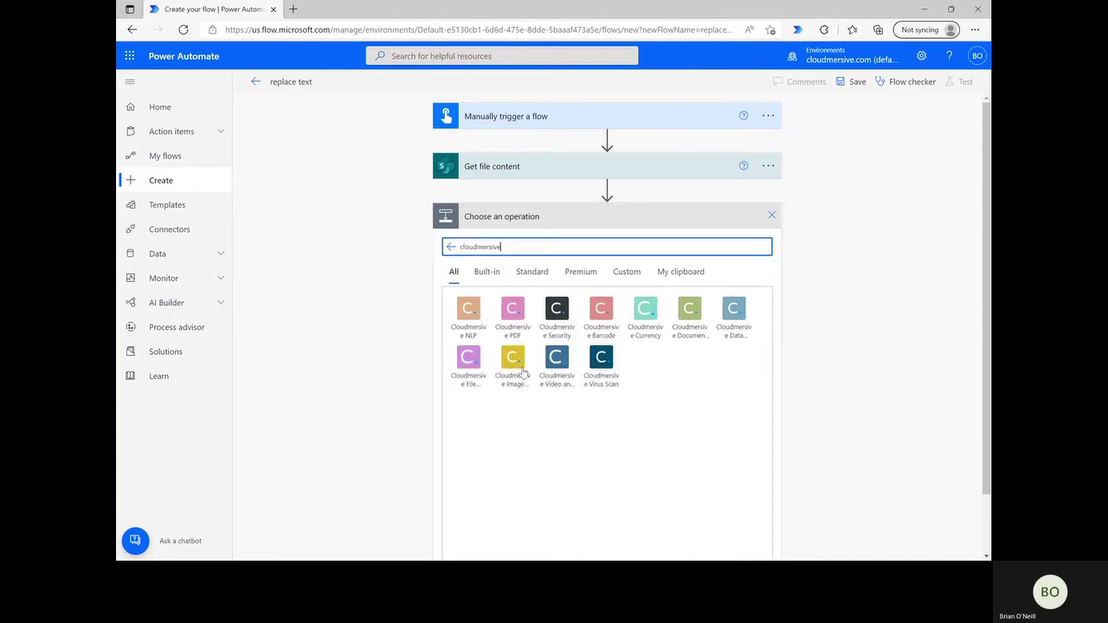
left_click(471, 374)
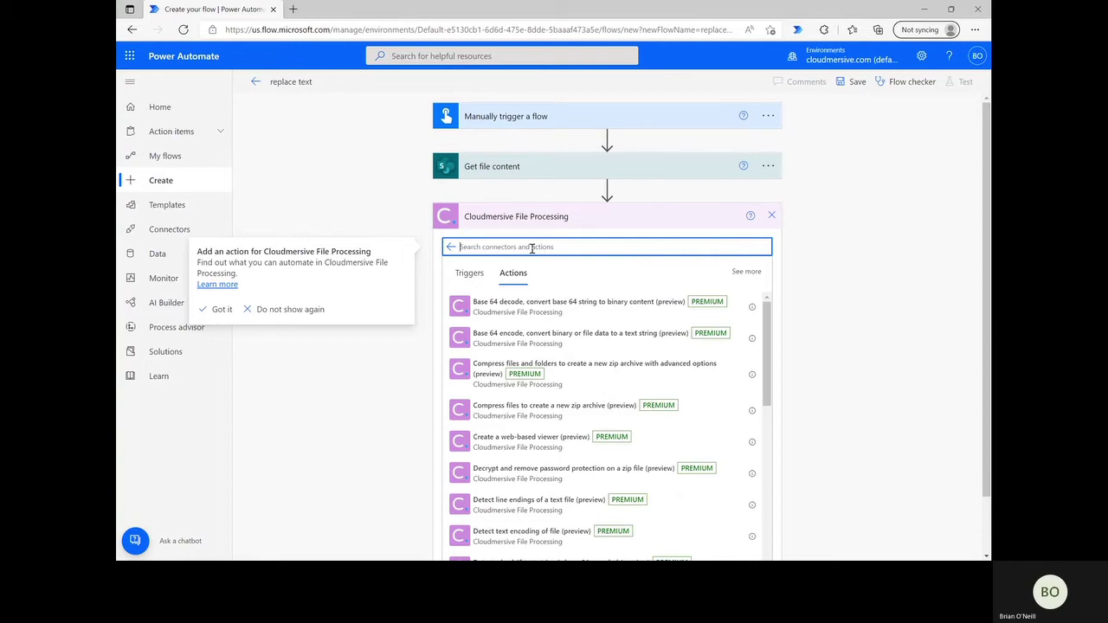
type("replace")
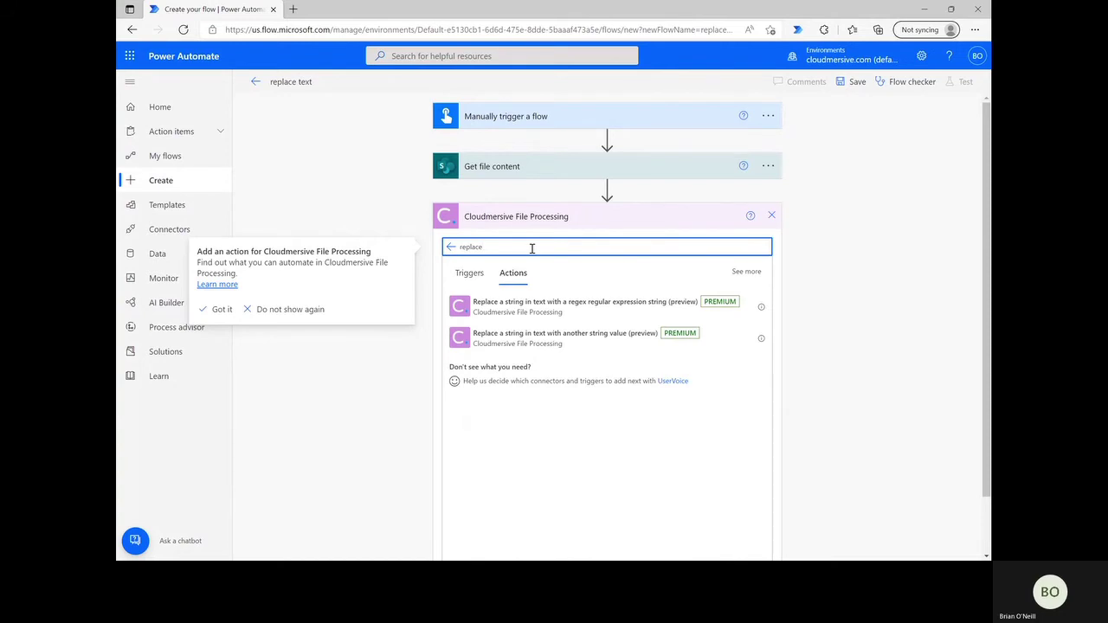
left_click(542, 339)
left_click(542, 339)
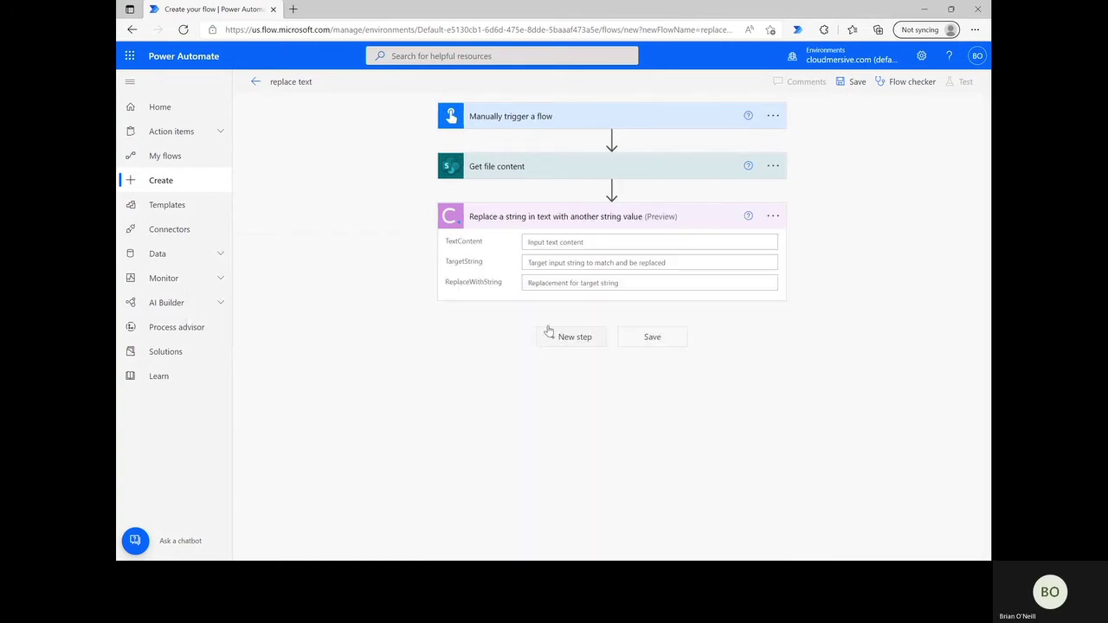
Step: Use File Content as the text, with TargetString 'Hello Everyone' and ReplaceWithString 'Hello World'
left_click(592, 243)
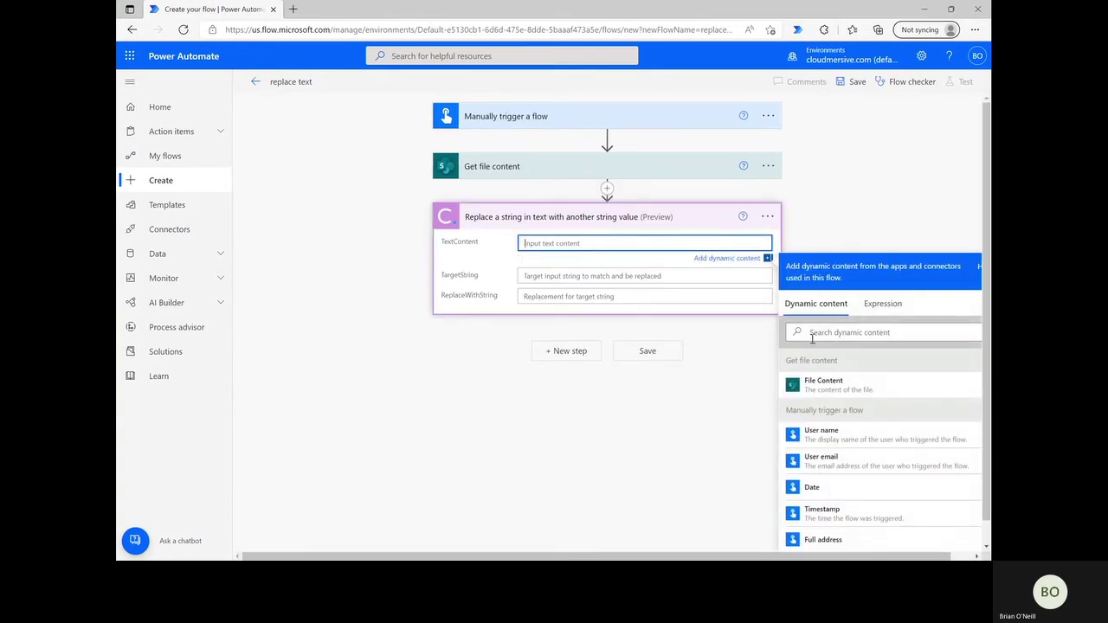
left_click(876, 392)
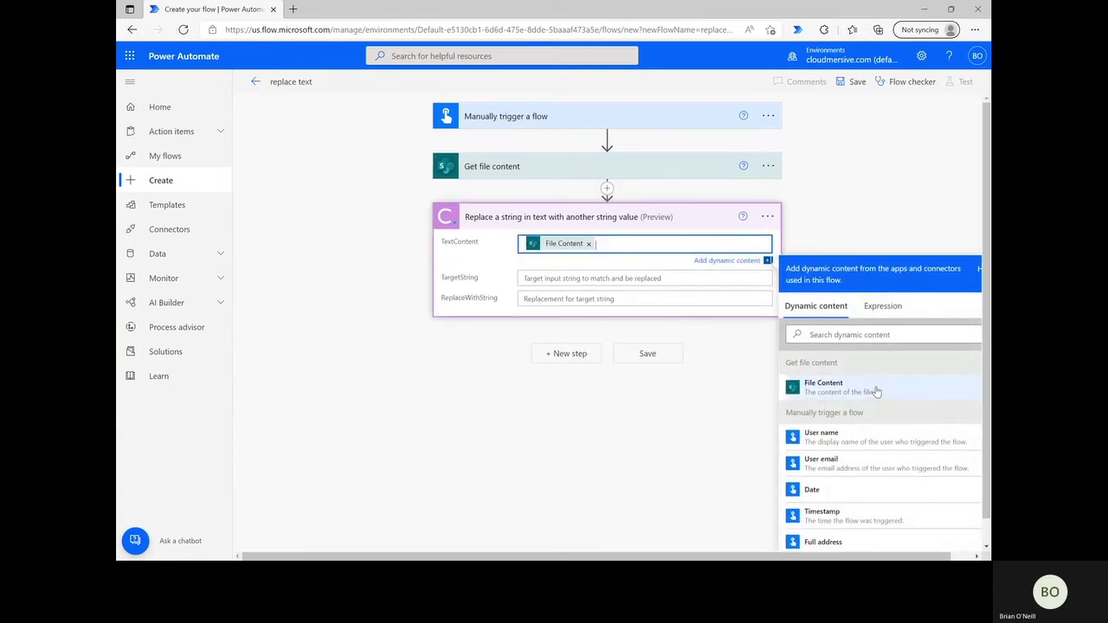
left_click(634, 279)
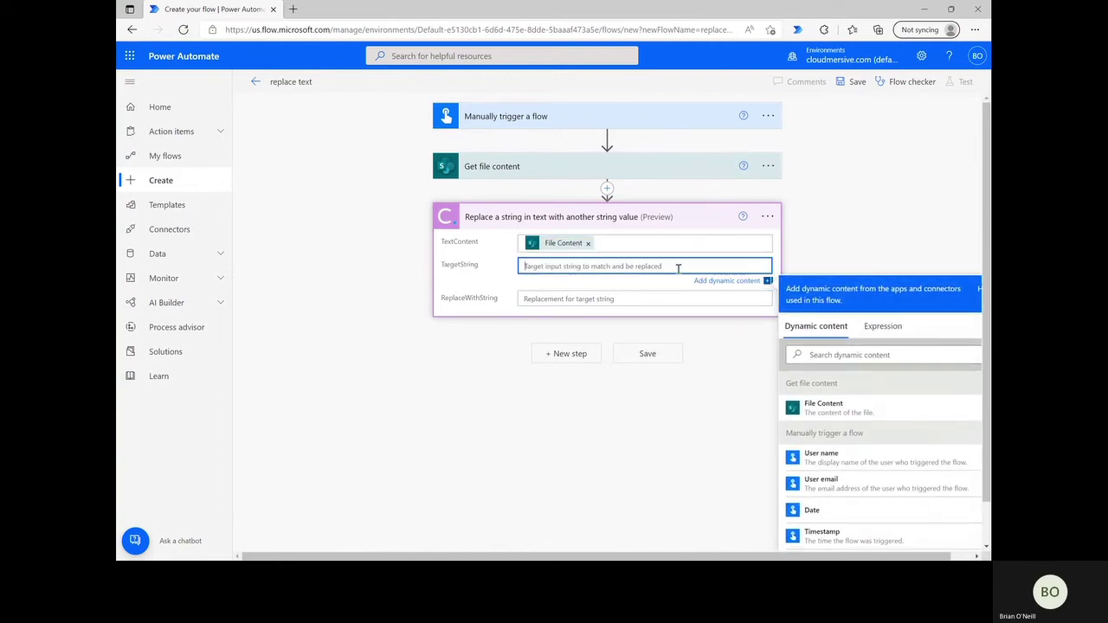
type("Hello Everyone")
left_click(648, 297)
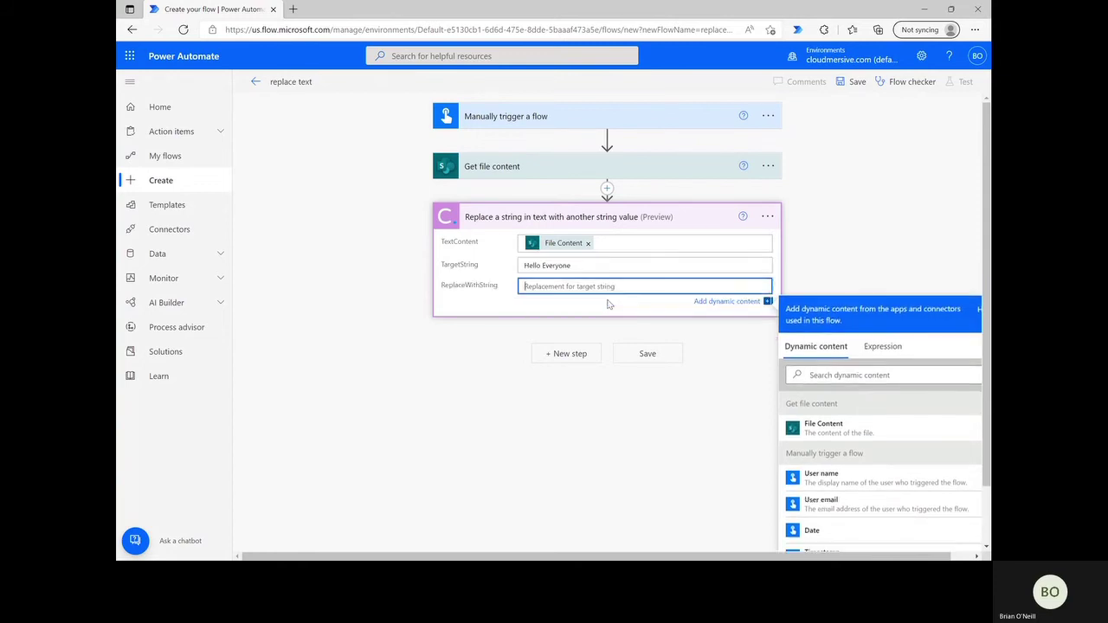
type("Hello World")
Step: Add a SharePoint Create file action on the Content Team site and browse into Shared Documents
left_click(583, 357)
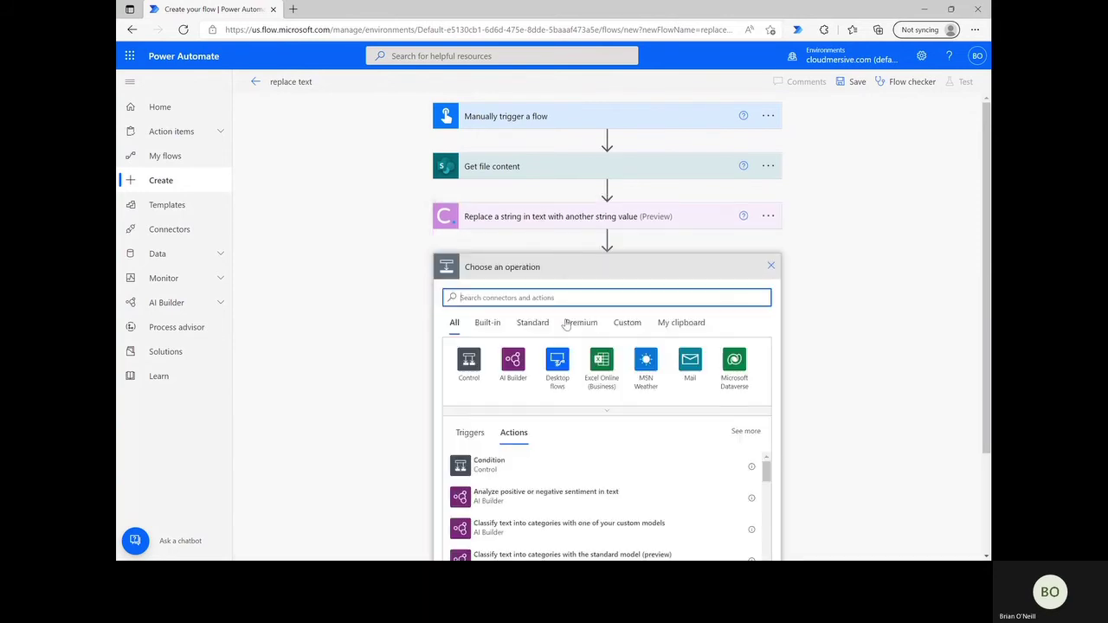
type("Create file")
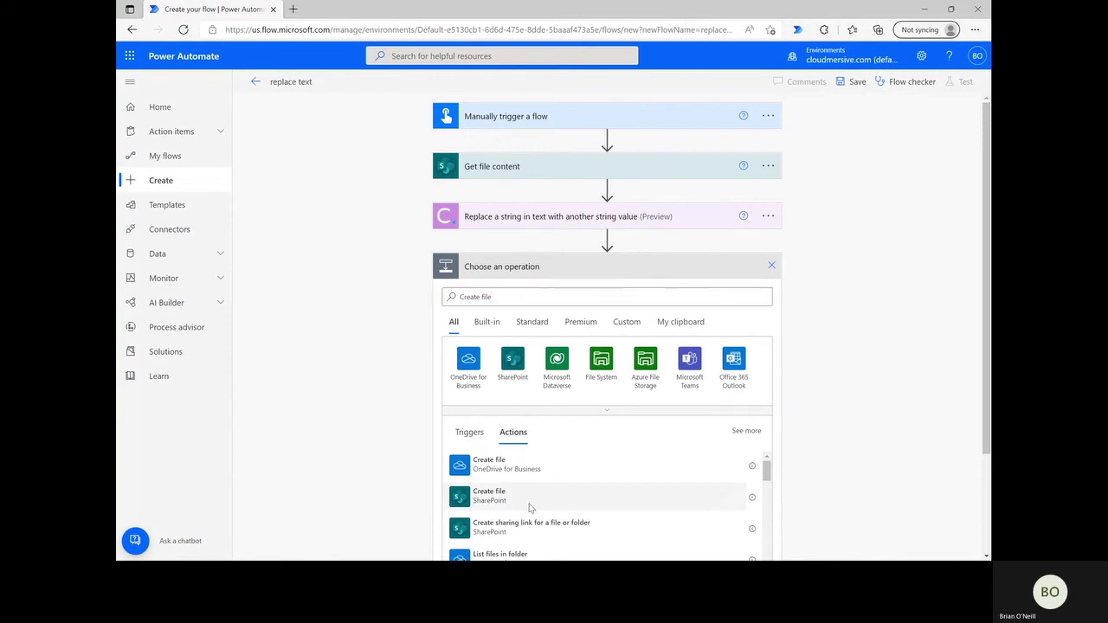
left_click(530, 507)
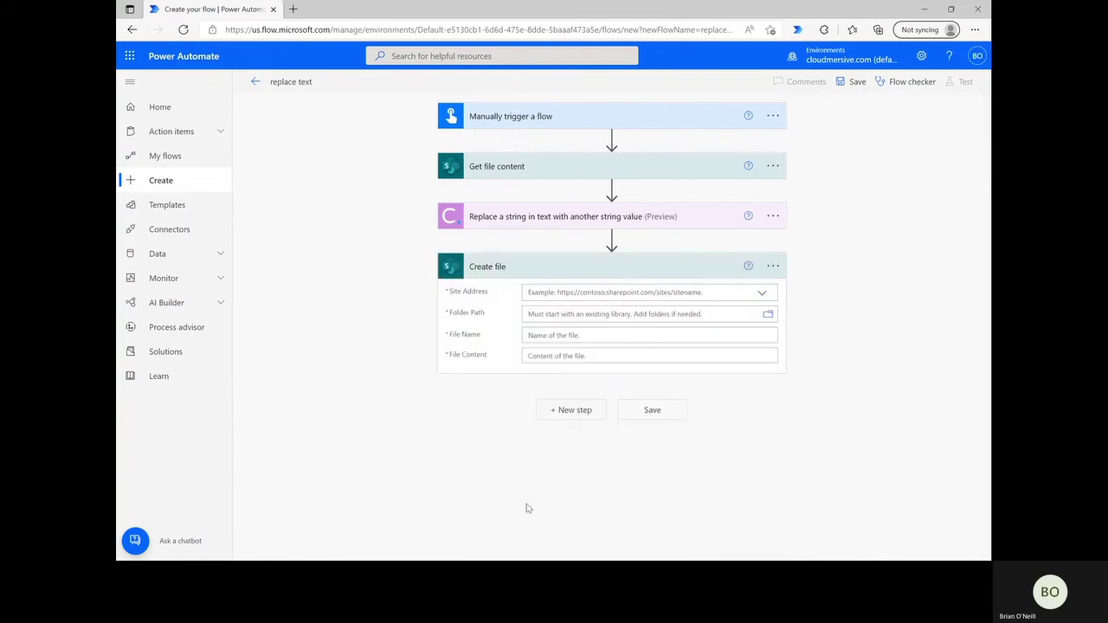
left_click(761, 295)
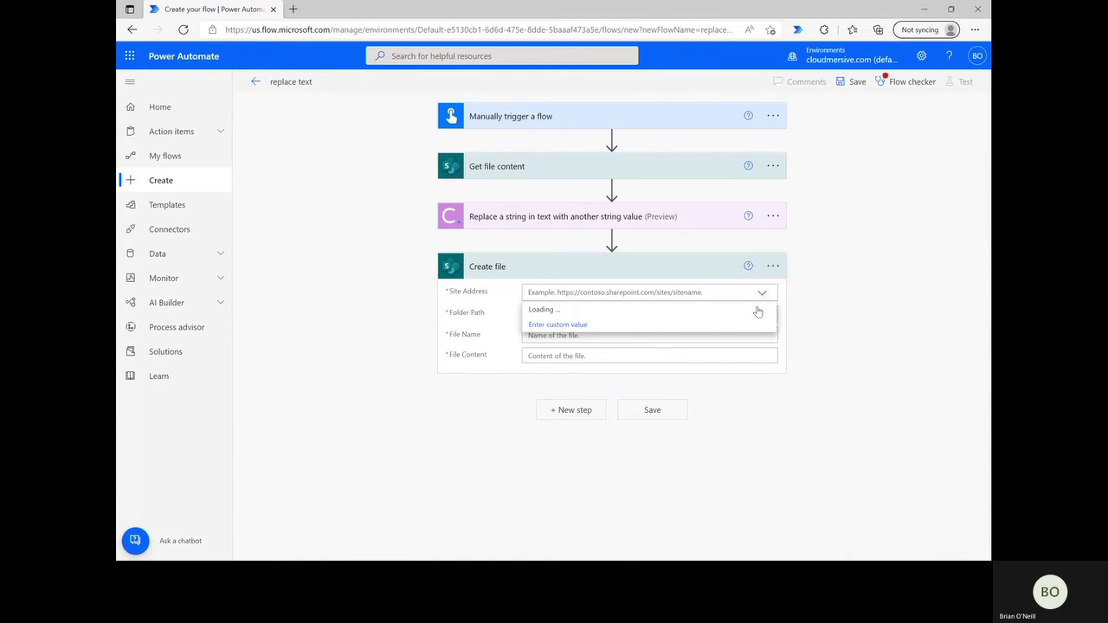
left_click(741, 310)
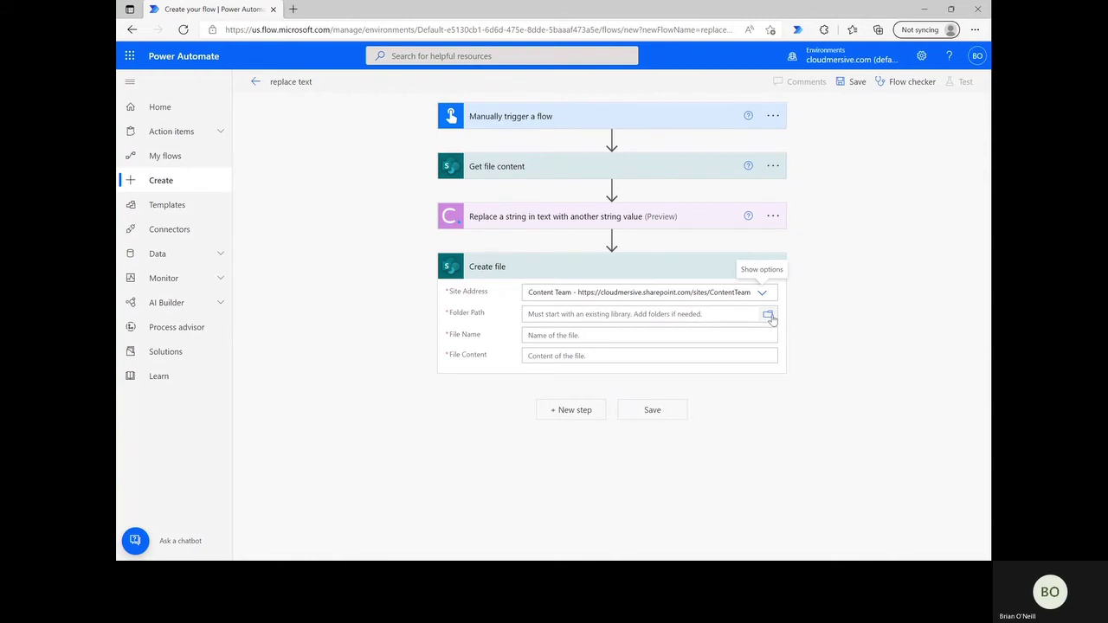
left_click(768, 316)
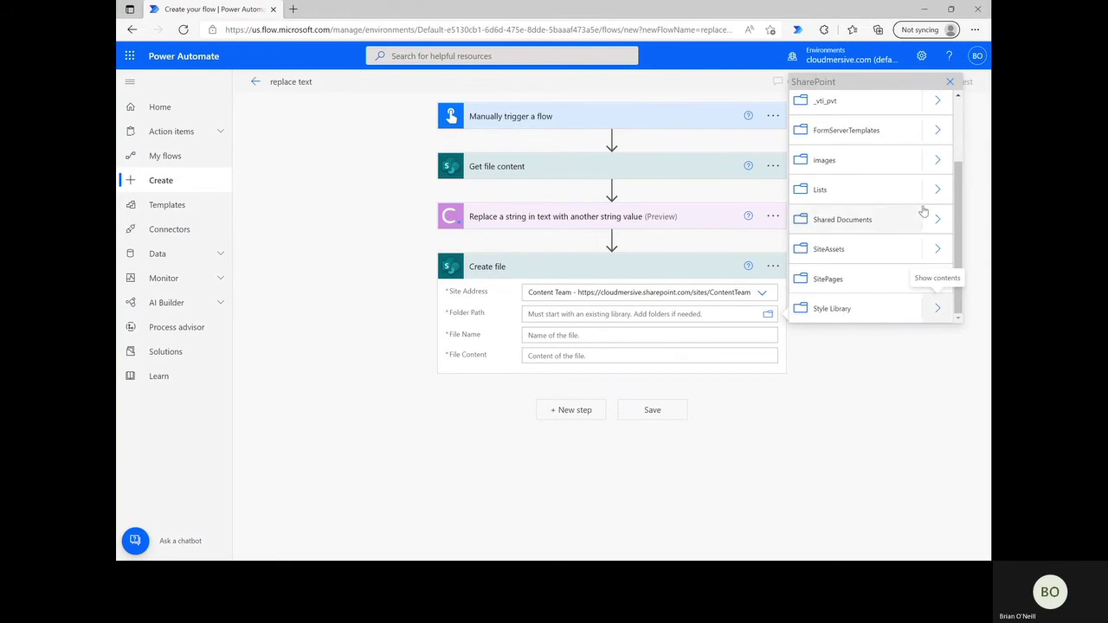
left_click(937, 219)
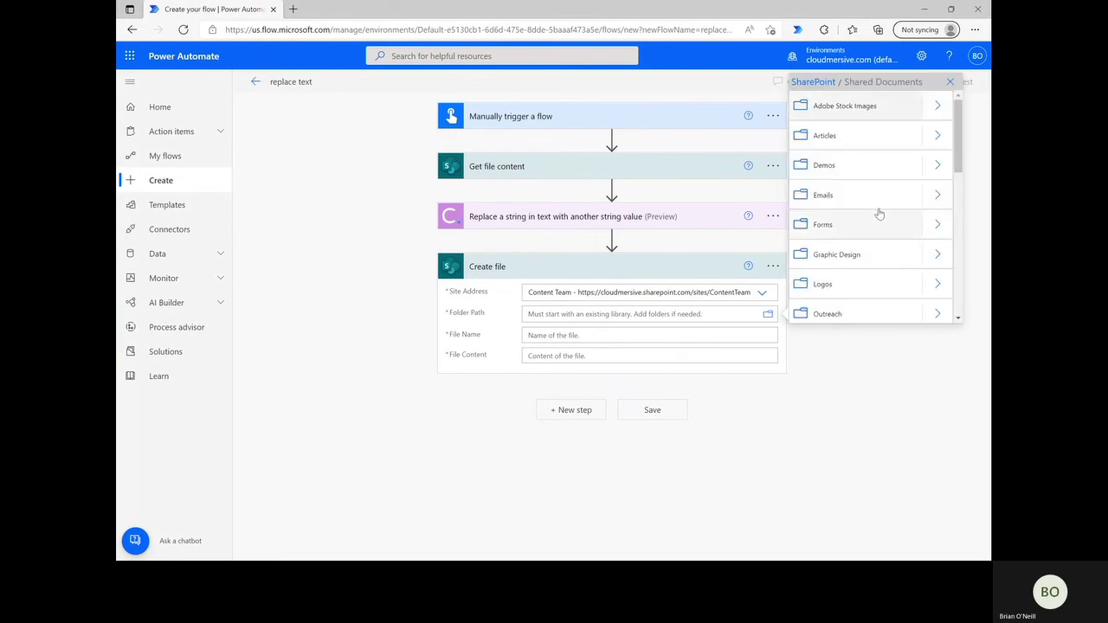
scroll(870, 242, "down", 3)
Step: Write TextContentResult to Hello World.txt in Power Automate Samples, then save the flow
left_click(872, 241)
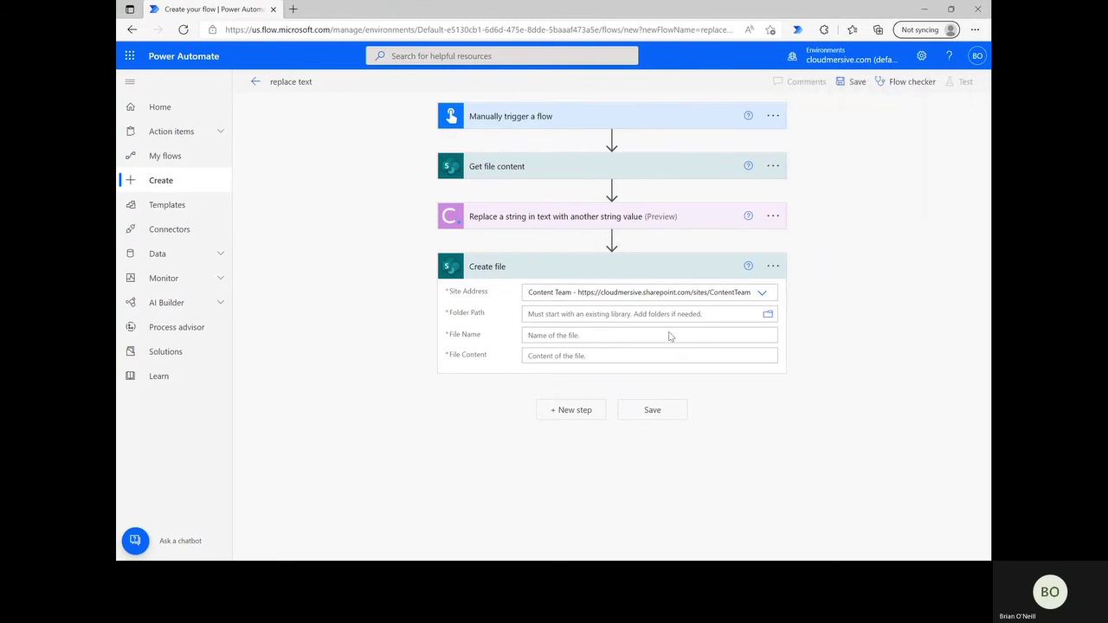
left_click(619, 338)
type("H")
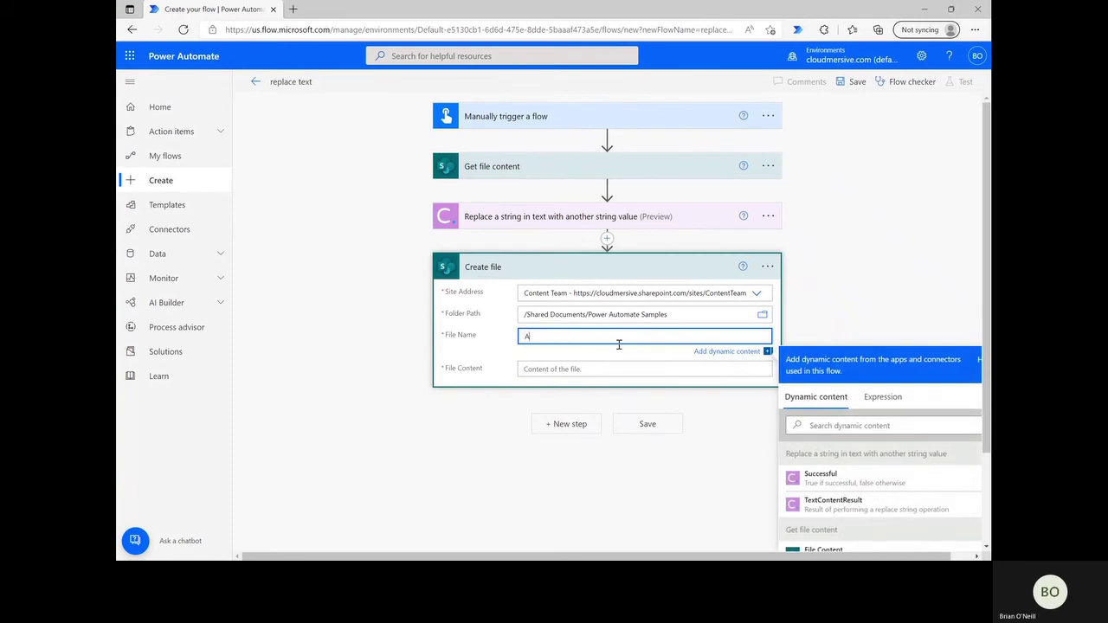
key("BackSpace")
type("Hello World.txt")
left_click(608, 369)
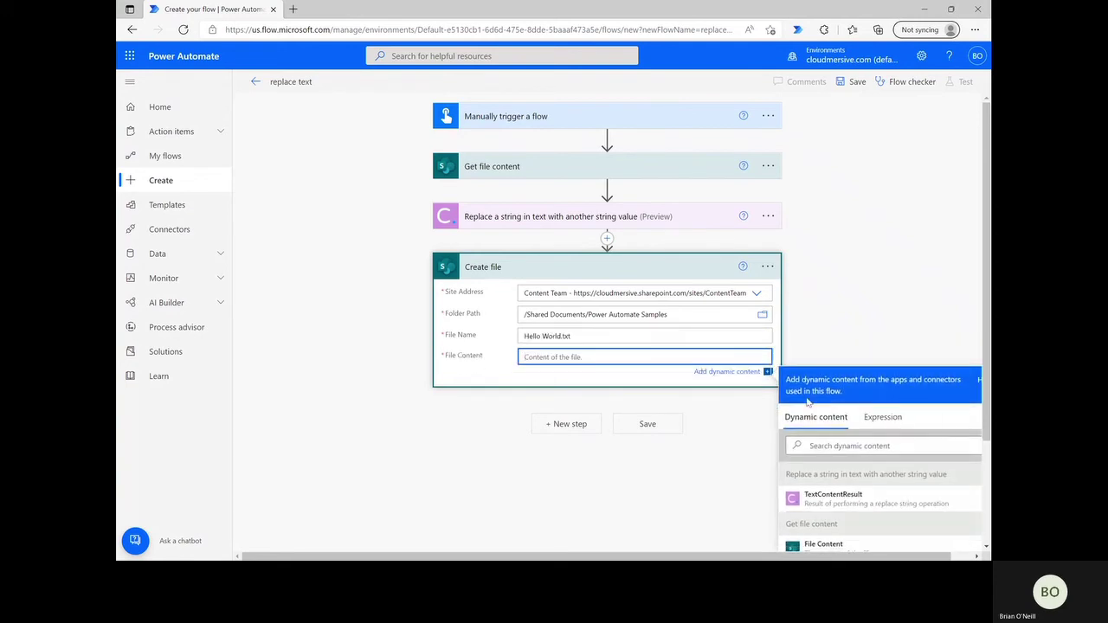
left_click(833, 499)
left_click(875, 328)
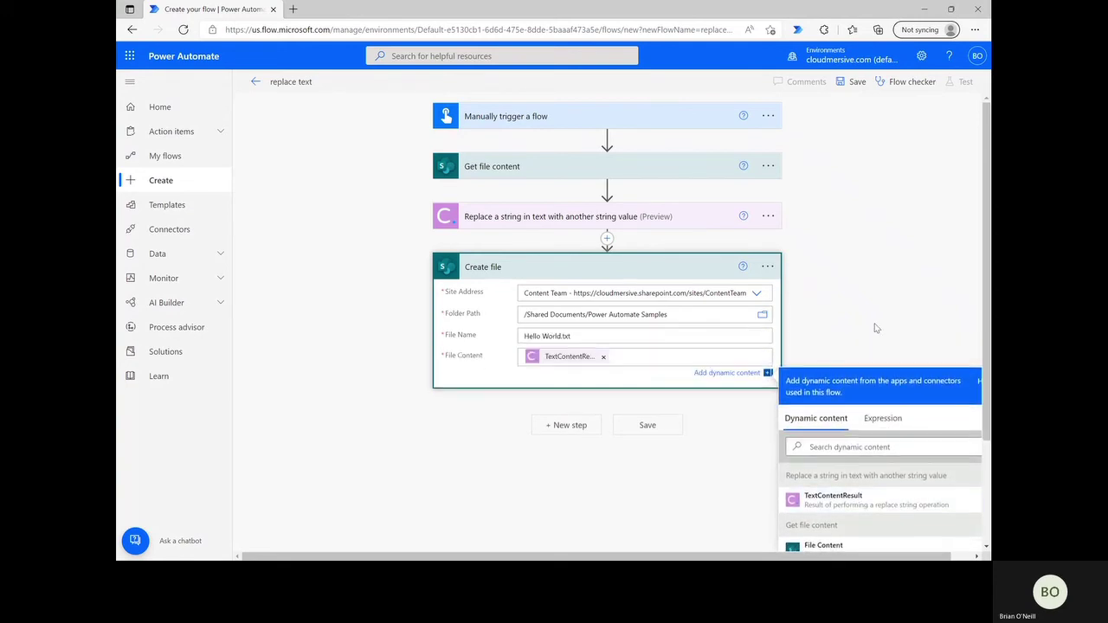
left_click(654, 413)
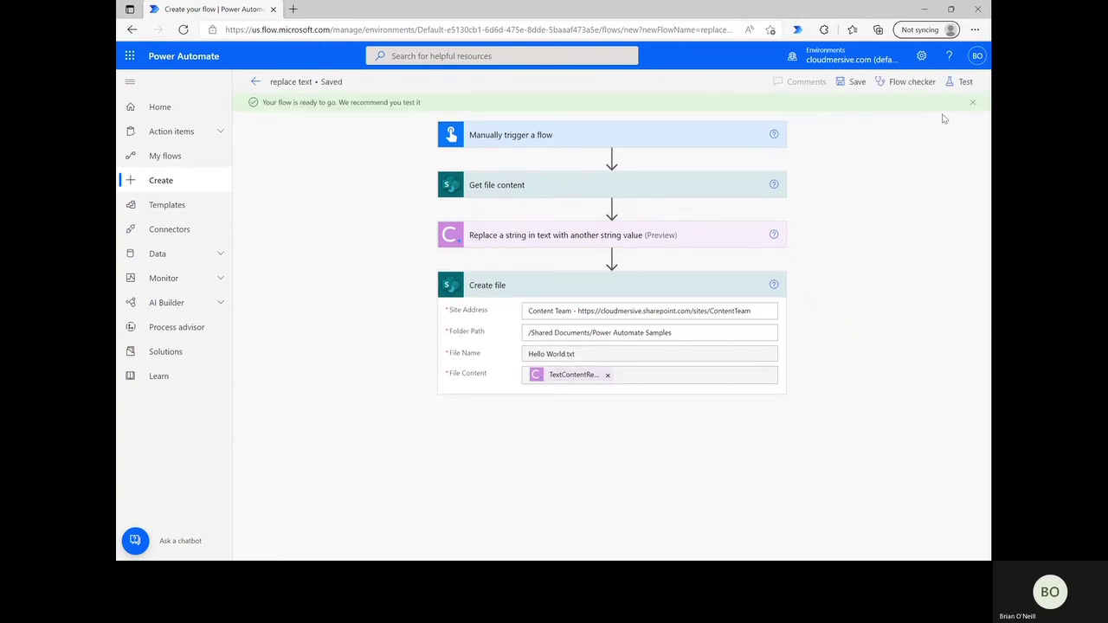
Step: Run a manual test of 'replace text' and confirm all four steps succeeded
left_click(959, 82)
left_click(886, 124)
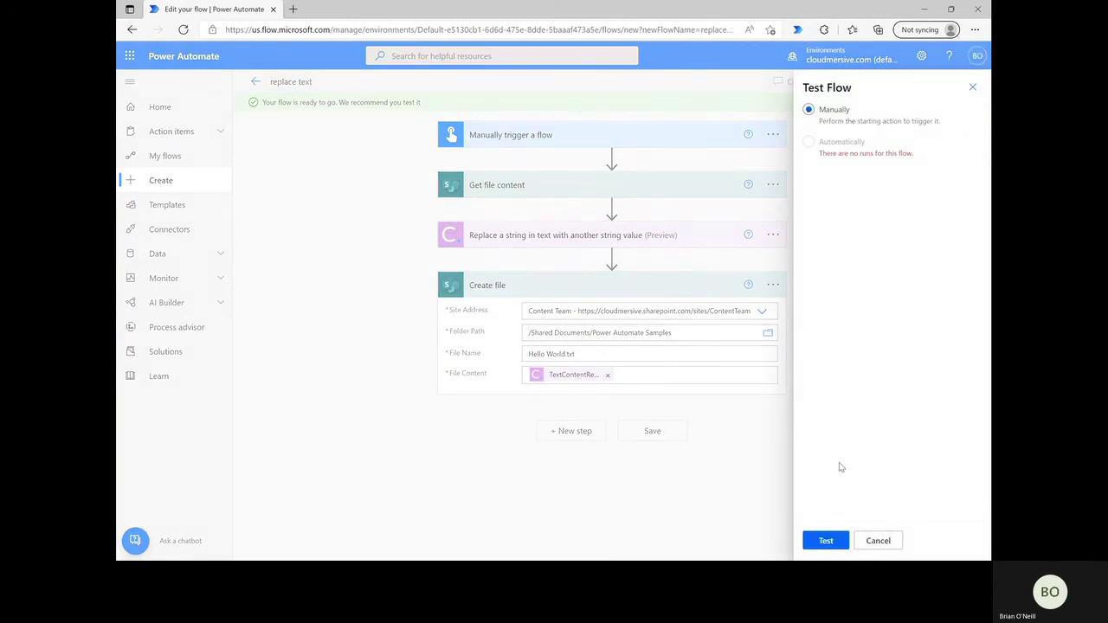
left_click(827, 541)
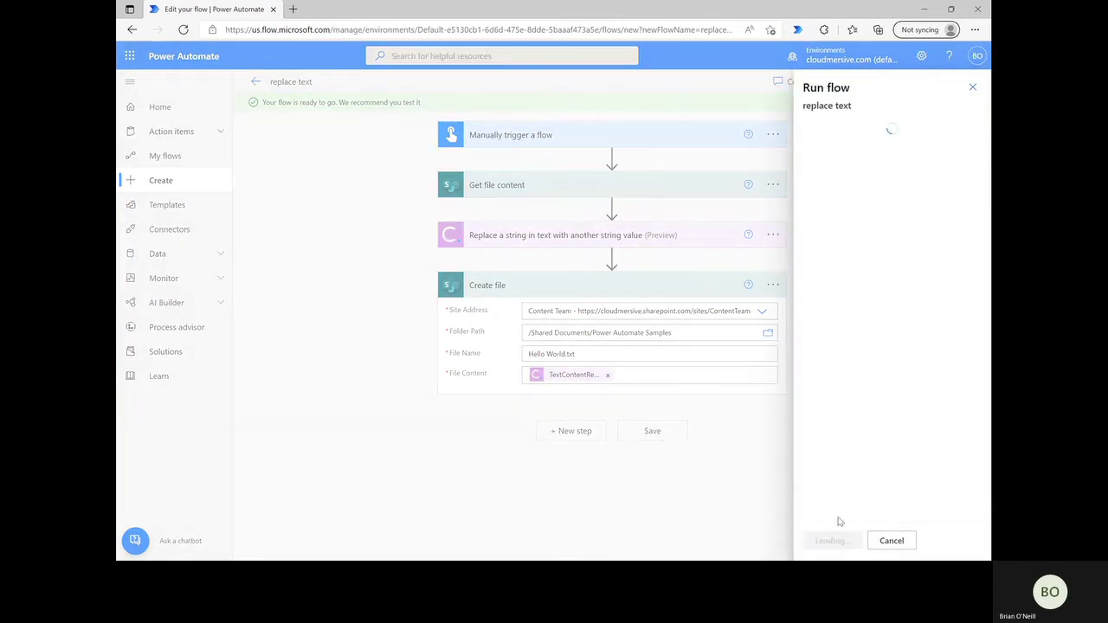
left_click(834, 540)
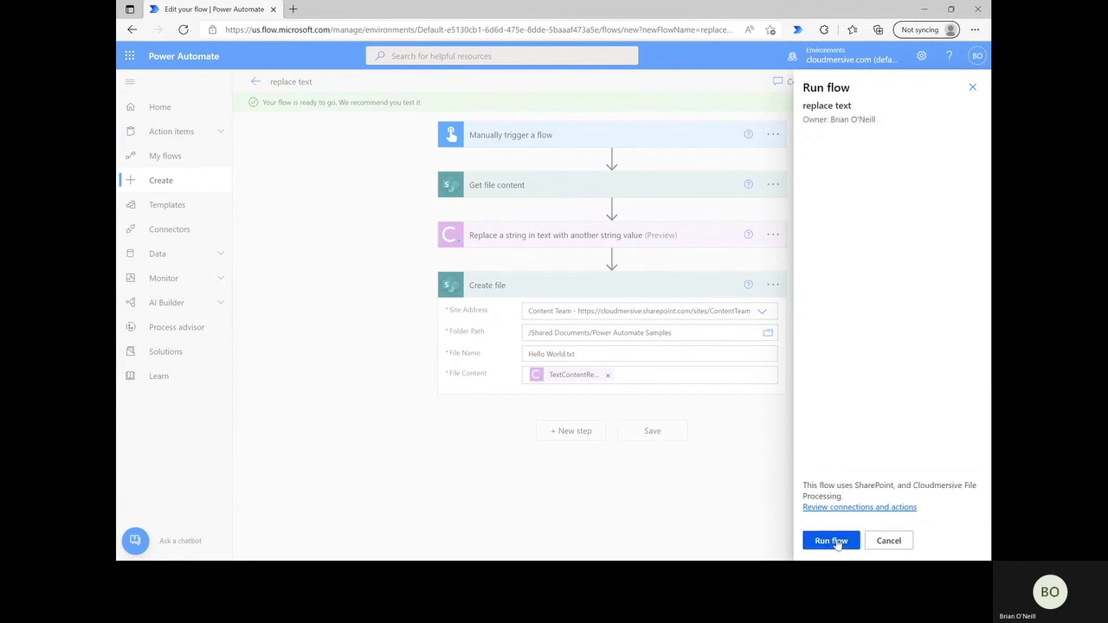
left_click(831, 541)
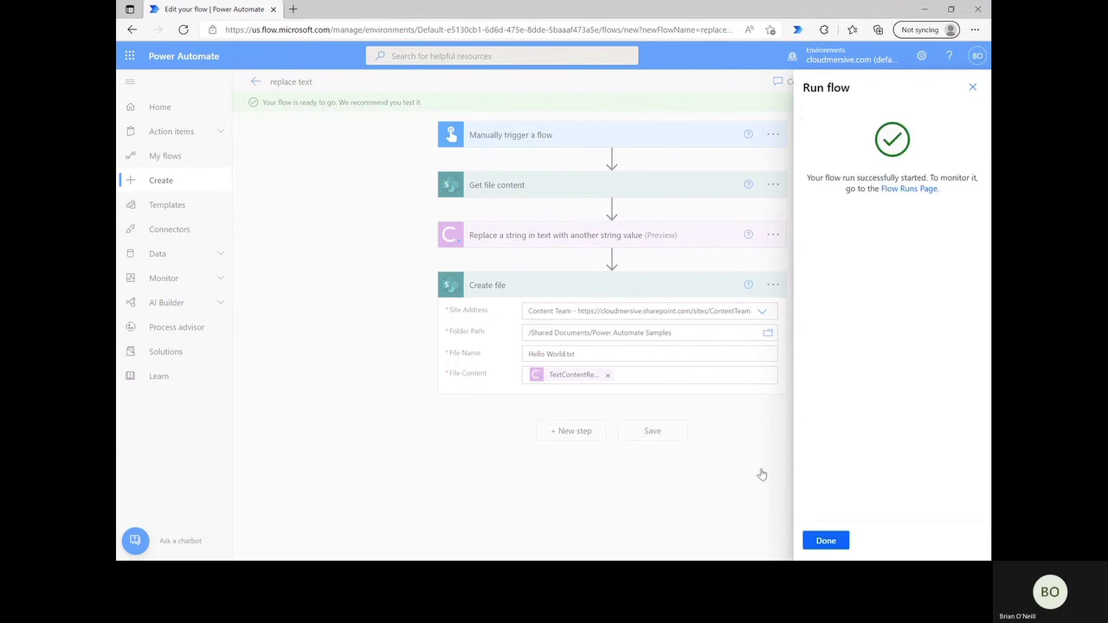
left_click(825, 540)
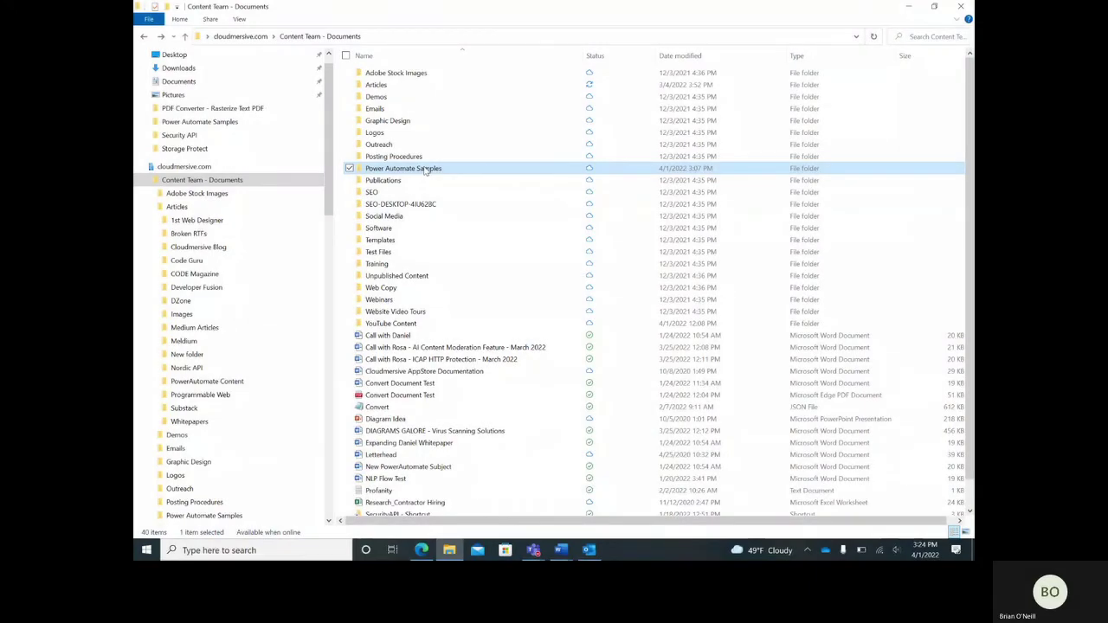
Step: Open the Power Automate Samples folder under Content Team - Documents to see Hello World
double_click(424, 169)
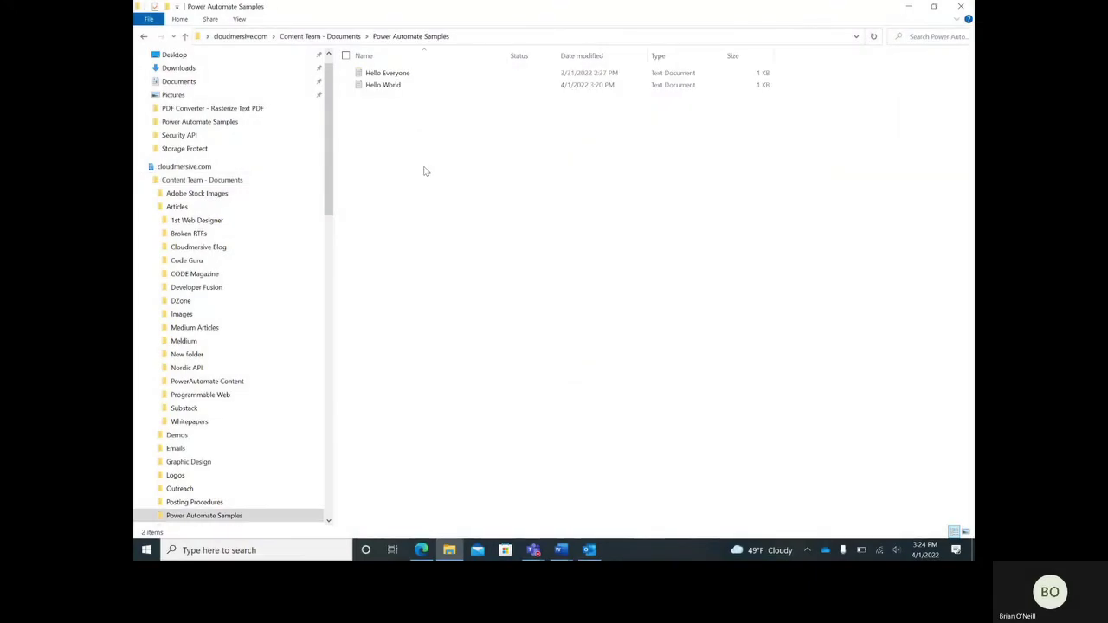